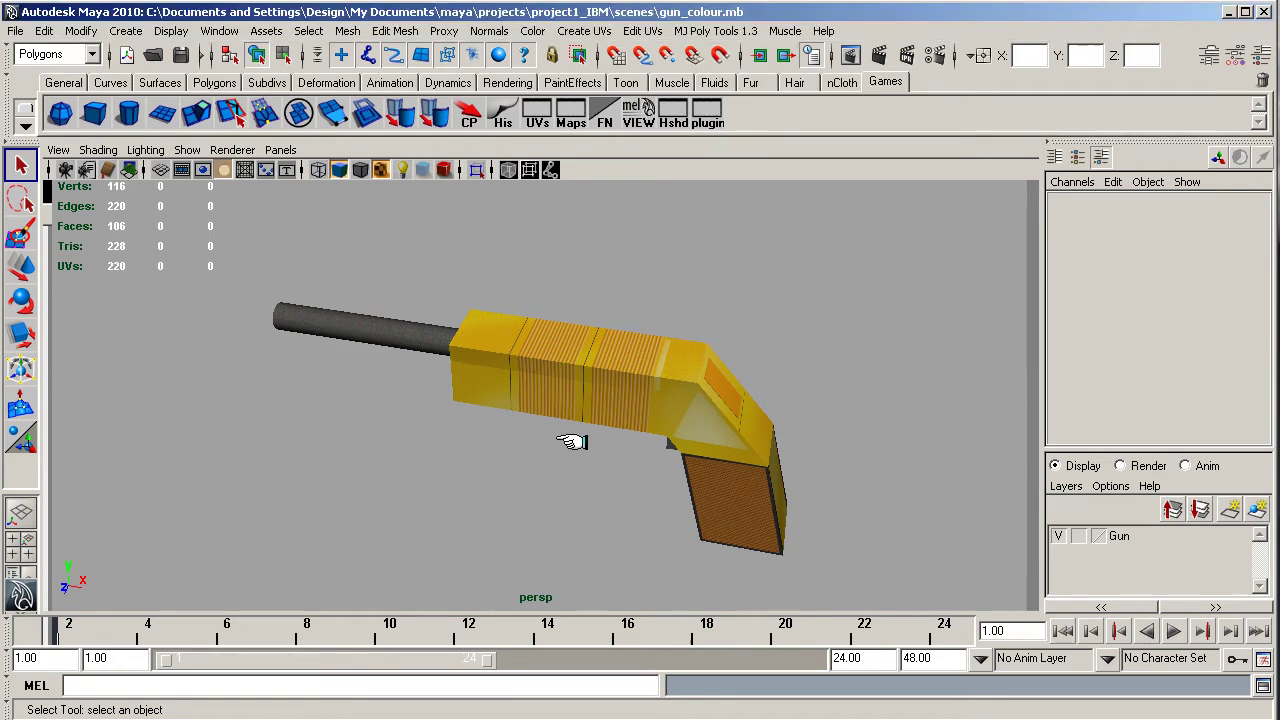
Step: Orbit, zoom and pan around the gun model in Maya to inspect the grip
alt+drag(571, 440, 749, 420)
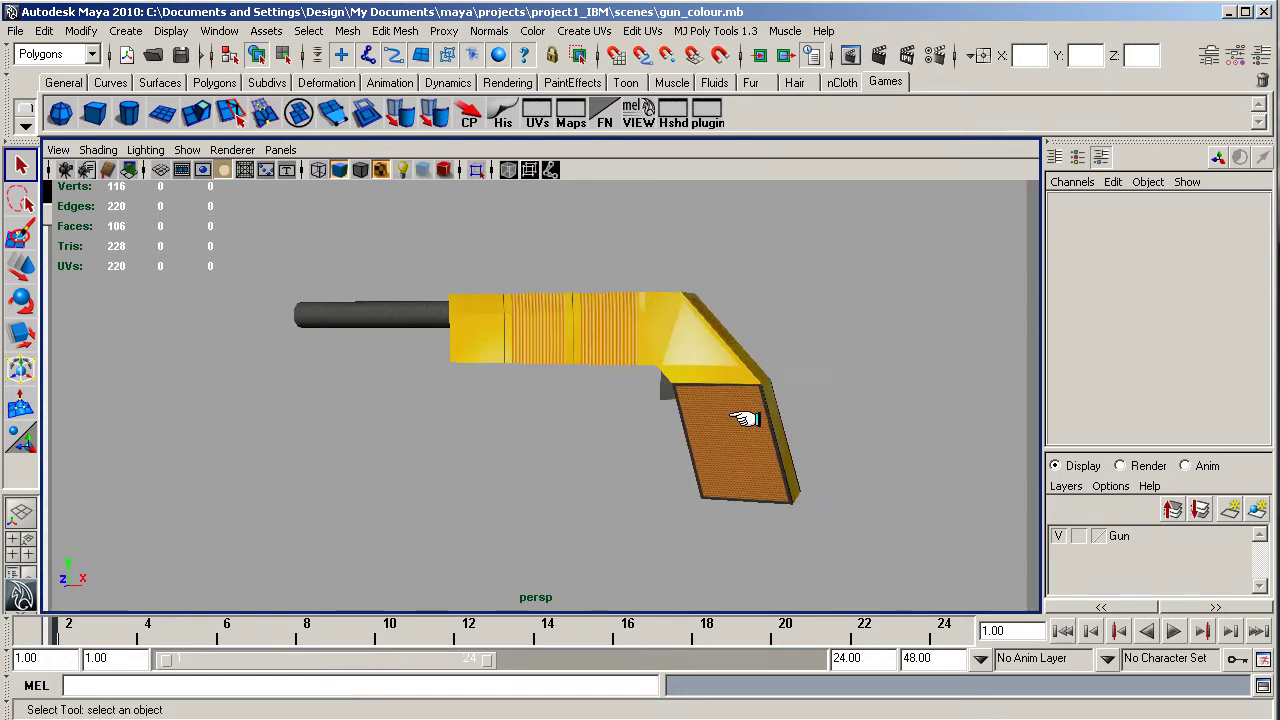
alt+right_drag(749, 420, 818, 423)
alt+middle_drag(818, 423, 523, 389)
alt+right_drag(523, 389, 329, 357)
alt+drag(329, 357, 457, 397)
alt+middle_drag(457, 397, 788, 432)
alt+drag(788, 432, 609, 417)
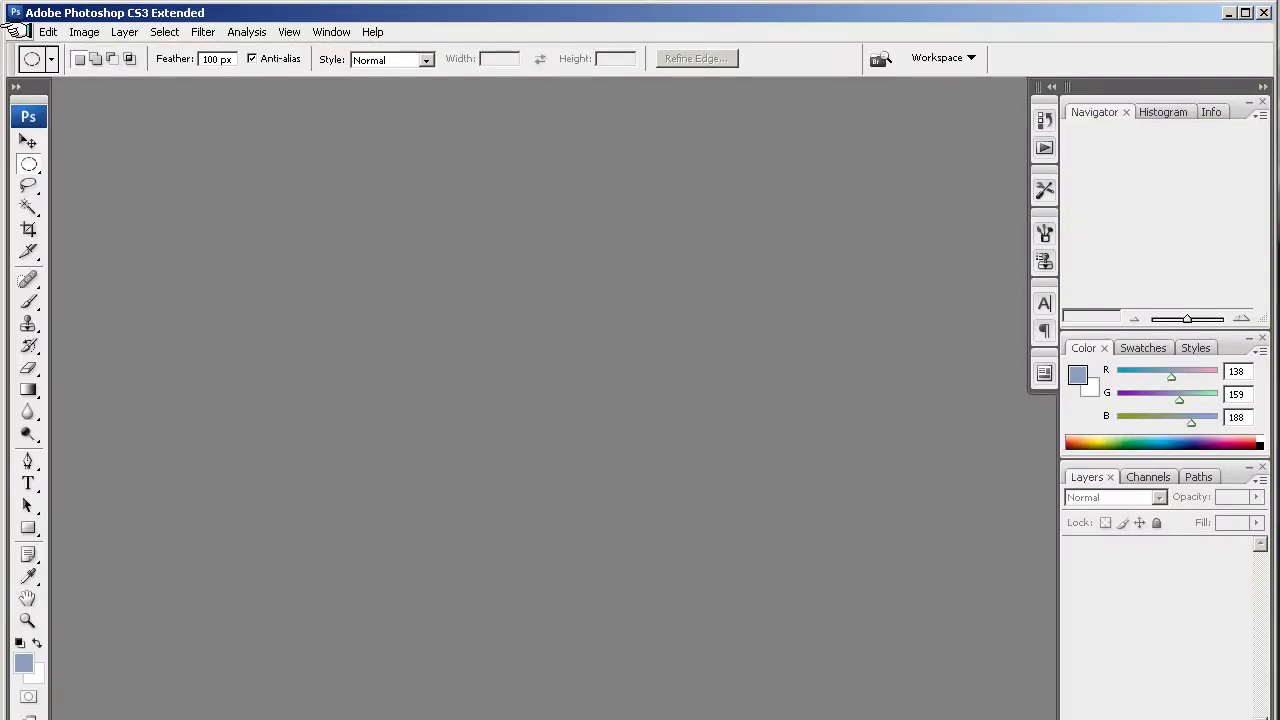
Step: Open colour_map.psd in Photoshop
click(18, 32)
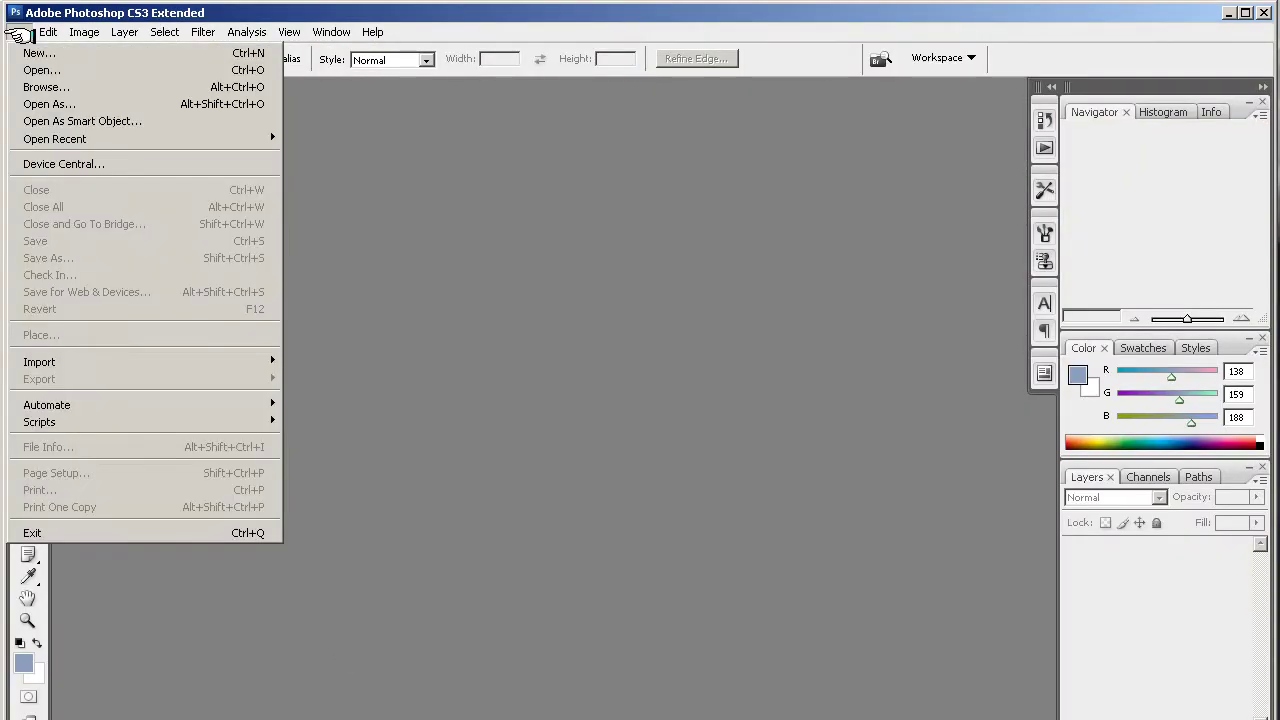
click(40, 68)
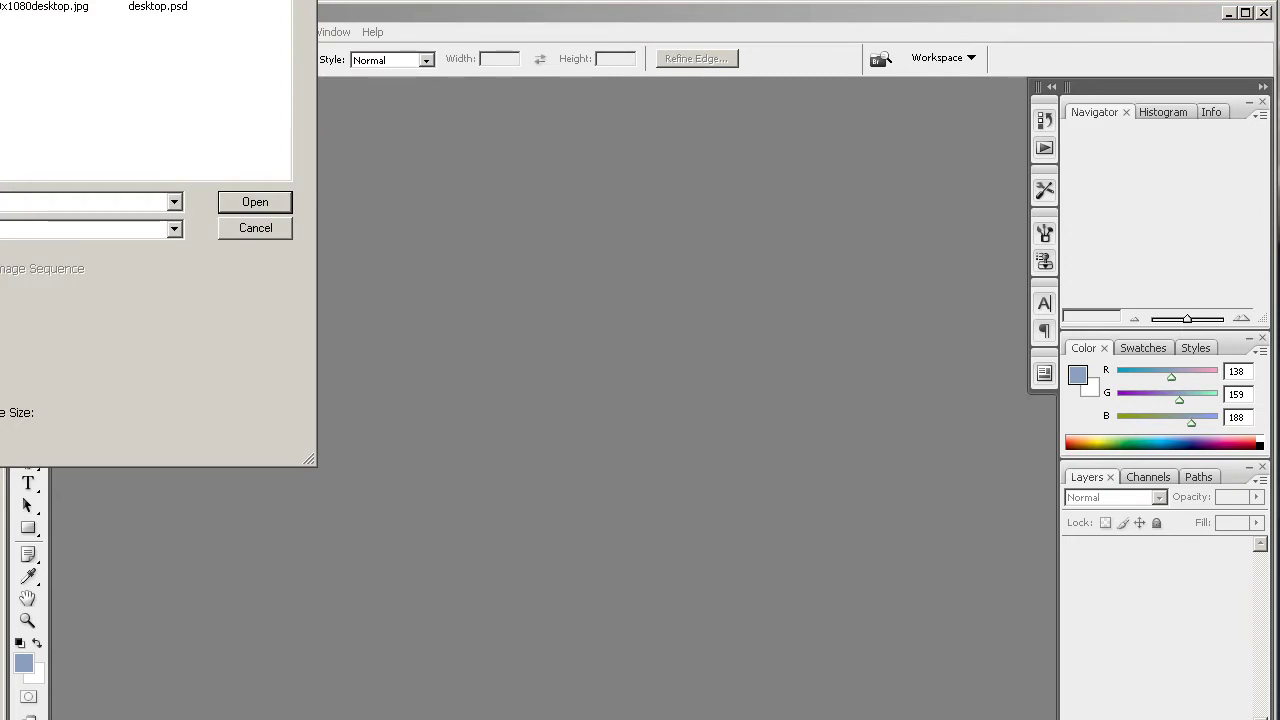
click(158, 6)
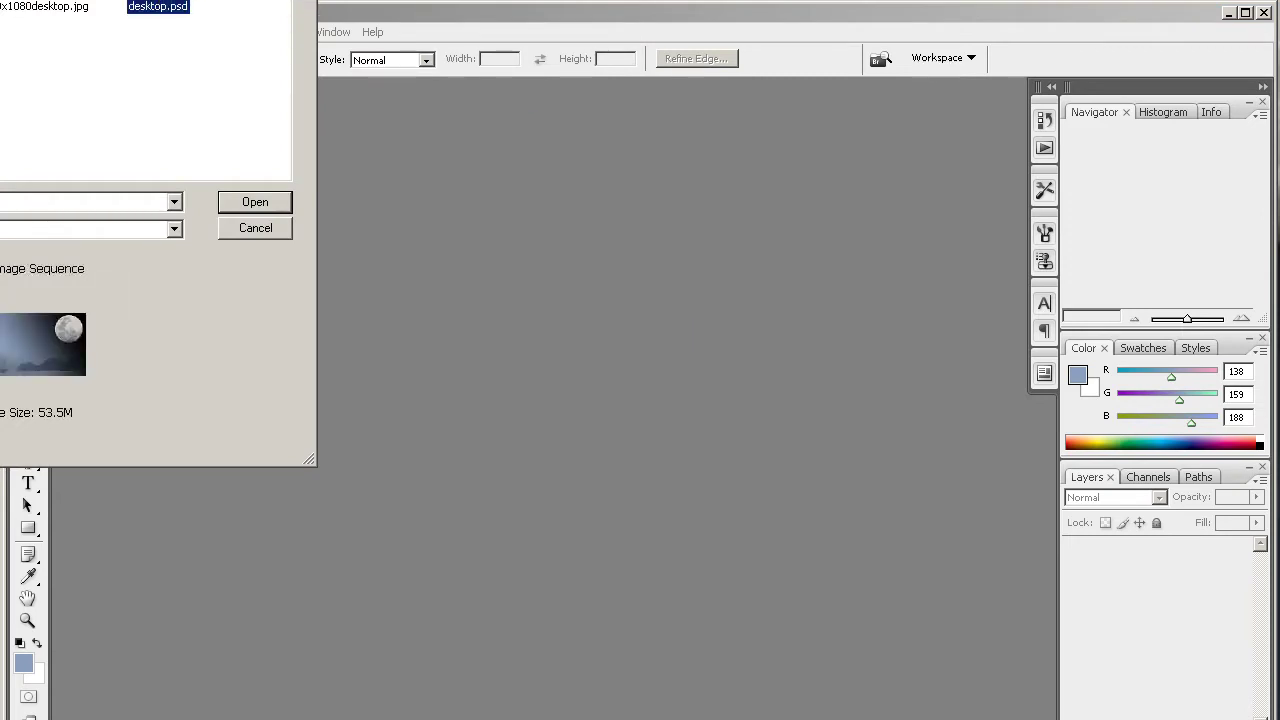
key(Return)
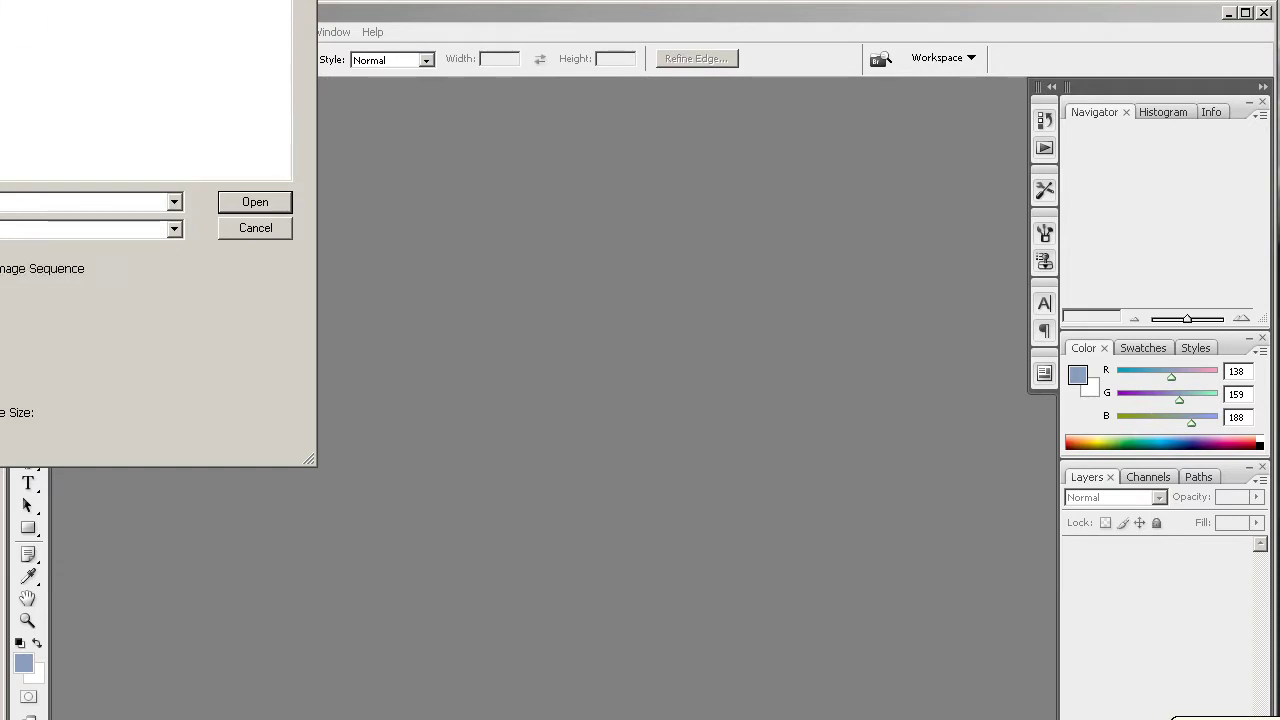
key(Down)
key(Return)
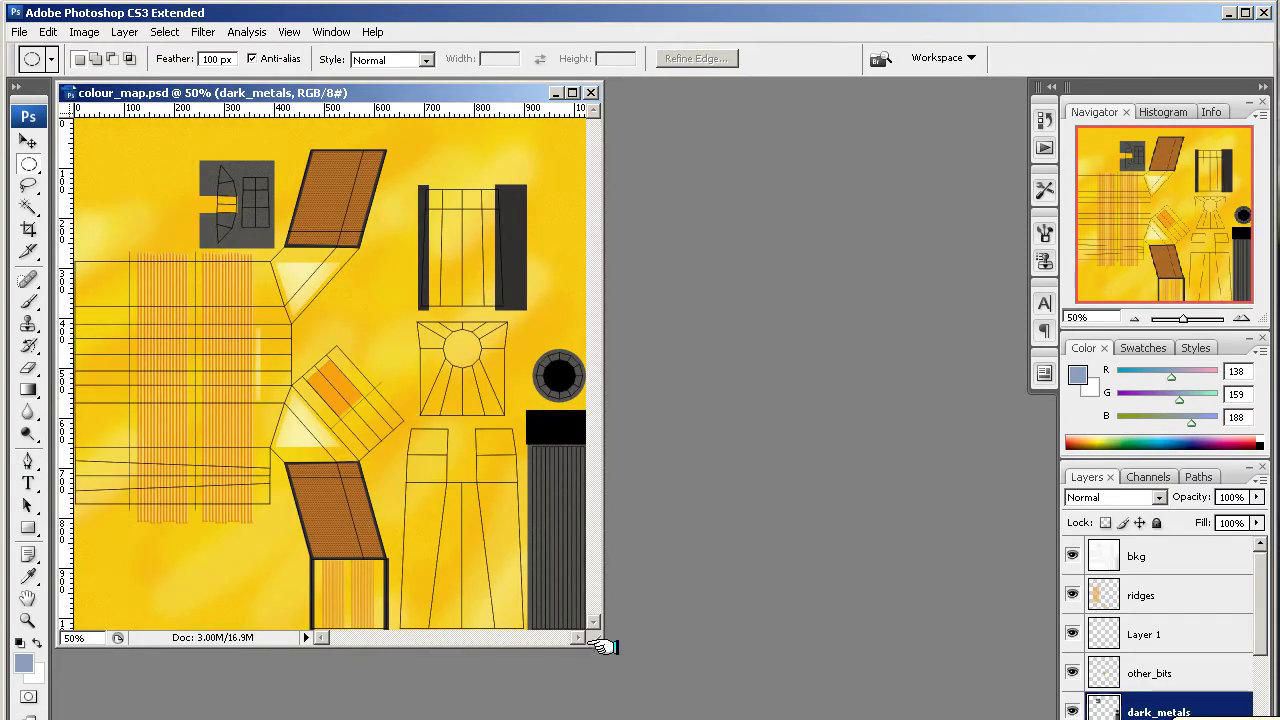
Step: Enlarge the document window and toggle the bkg layer's UV wireframe off and on
drag(596, 644, 808, 686)
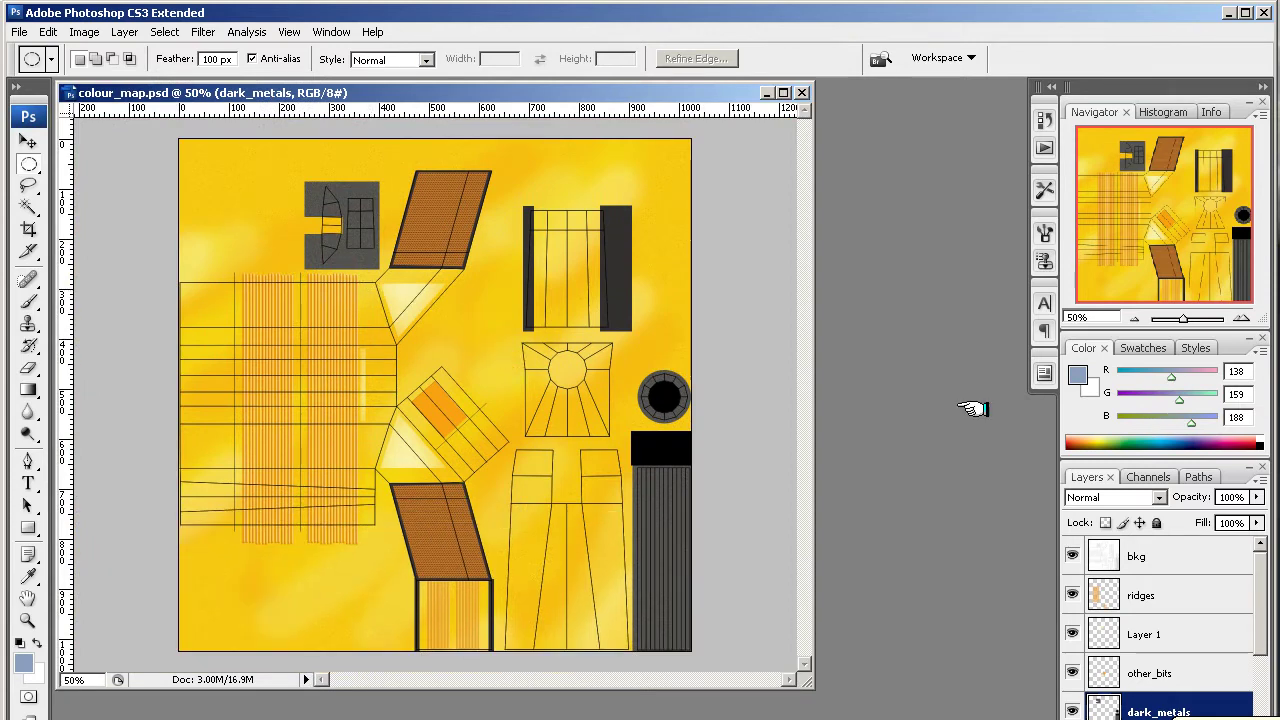
click(1072, 556)
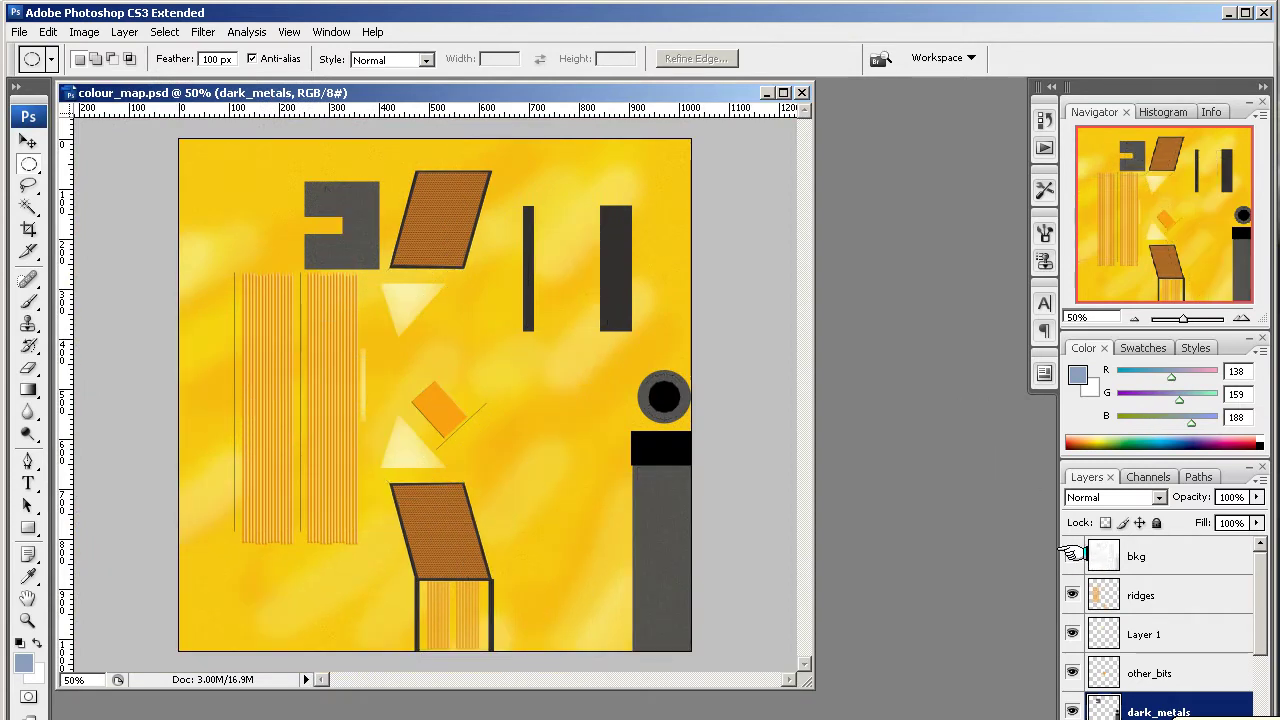
click(1072, 556)
click(1072, 556)
click(1072, 556)
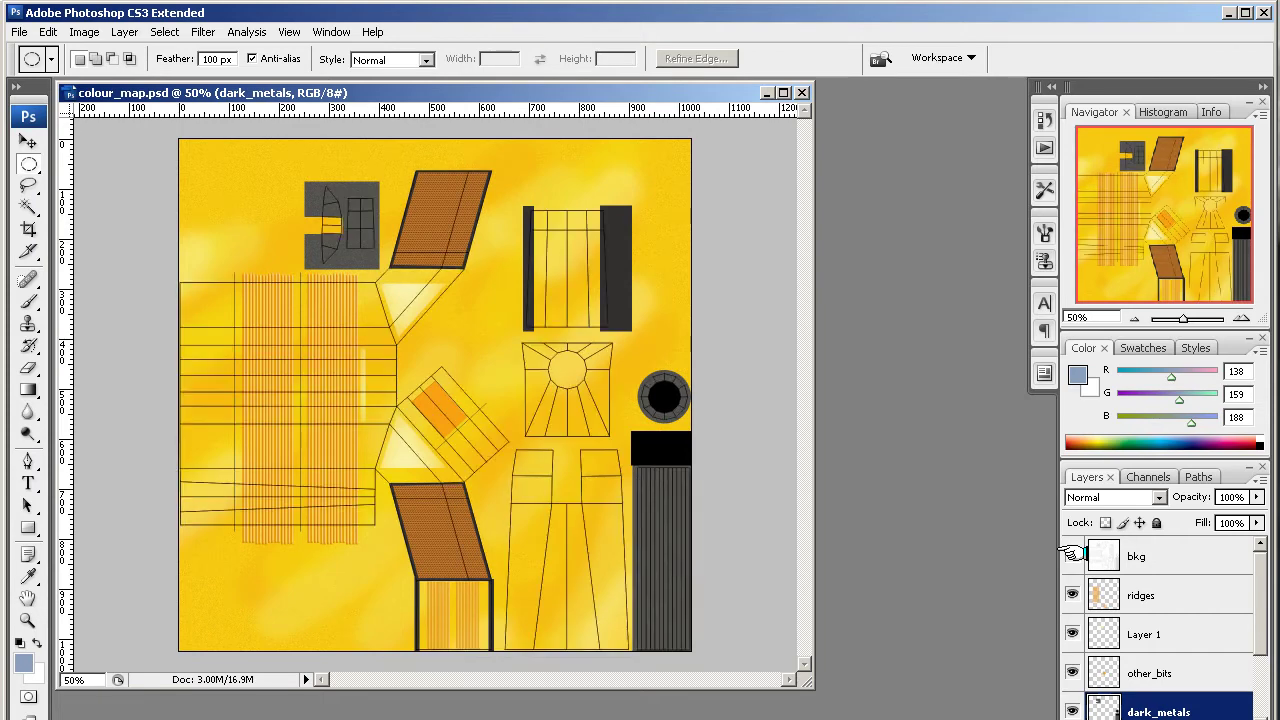
click(1072, 556)
click(1072, 556)
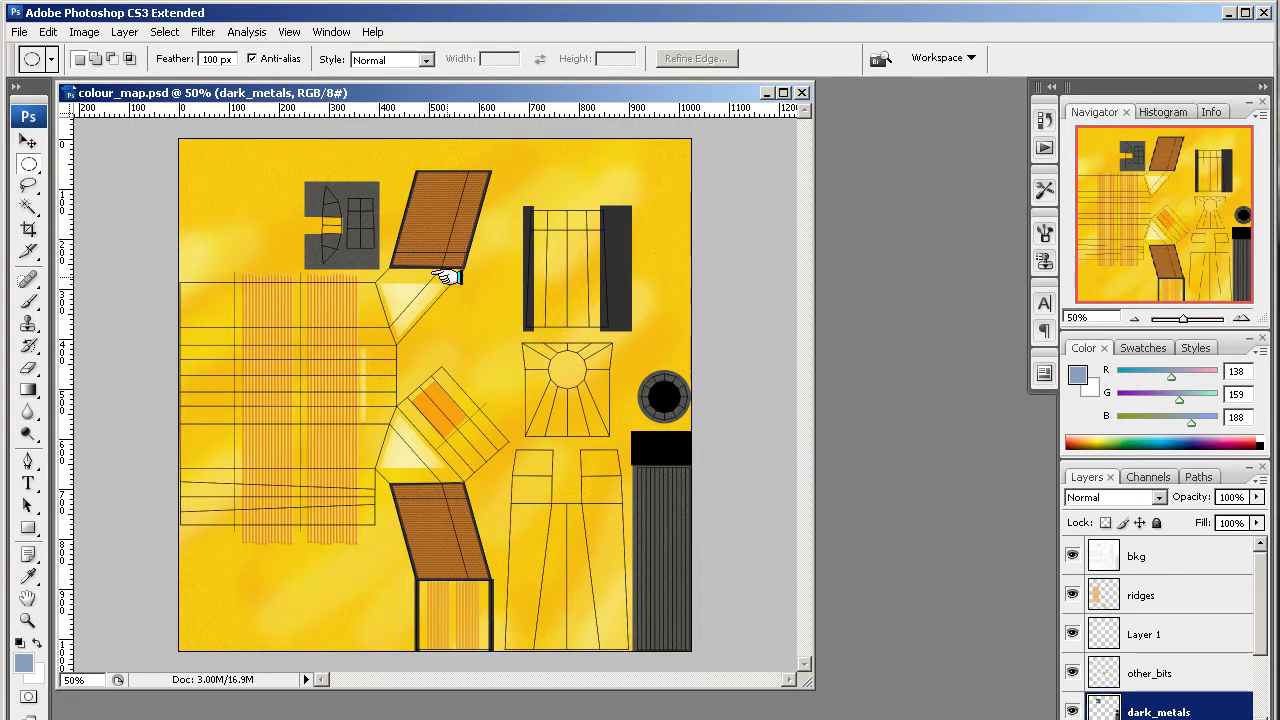
click(1072, 556)
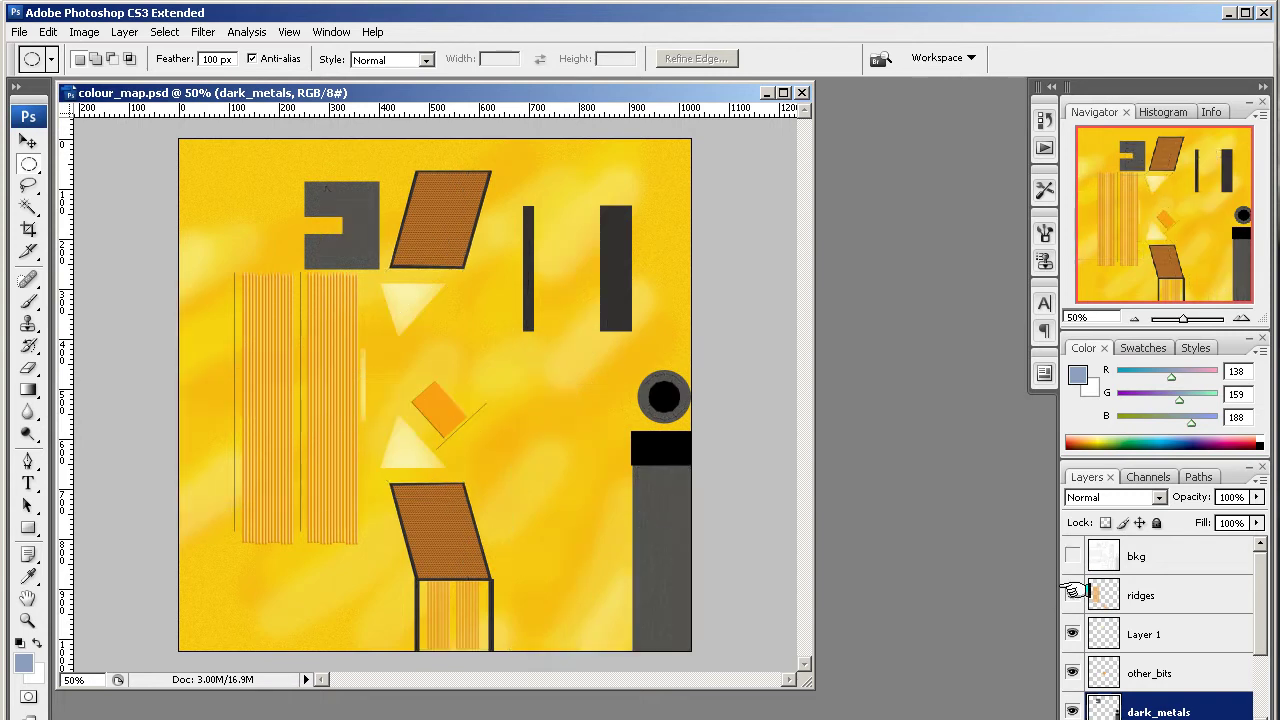
Step: Hide and restore the ridges, Layer 1, other_bits and dark_metals layers, then use the File menu
click(1072, 595)
click(1072, 634)
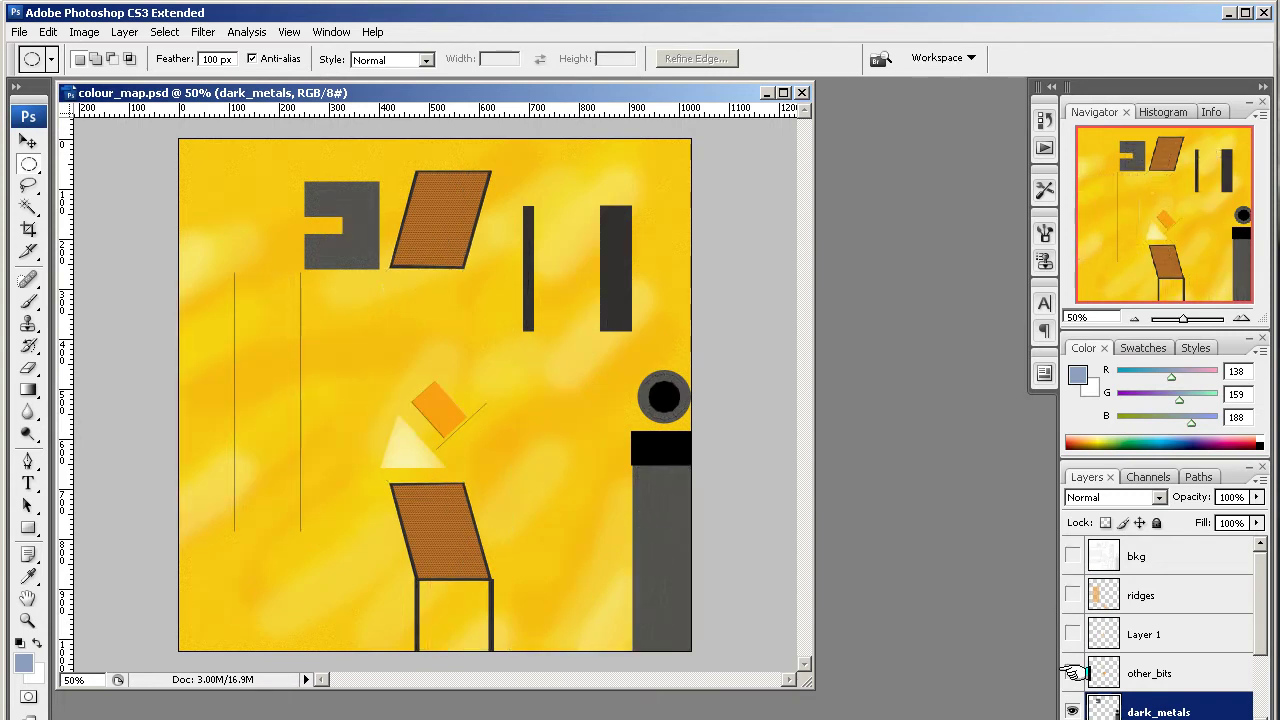
click(1072, 673)
click(1072, 709)
click(1072, 709)
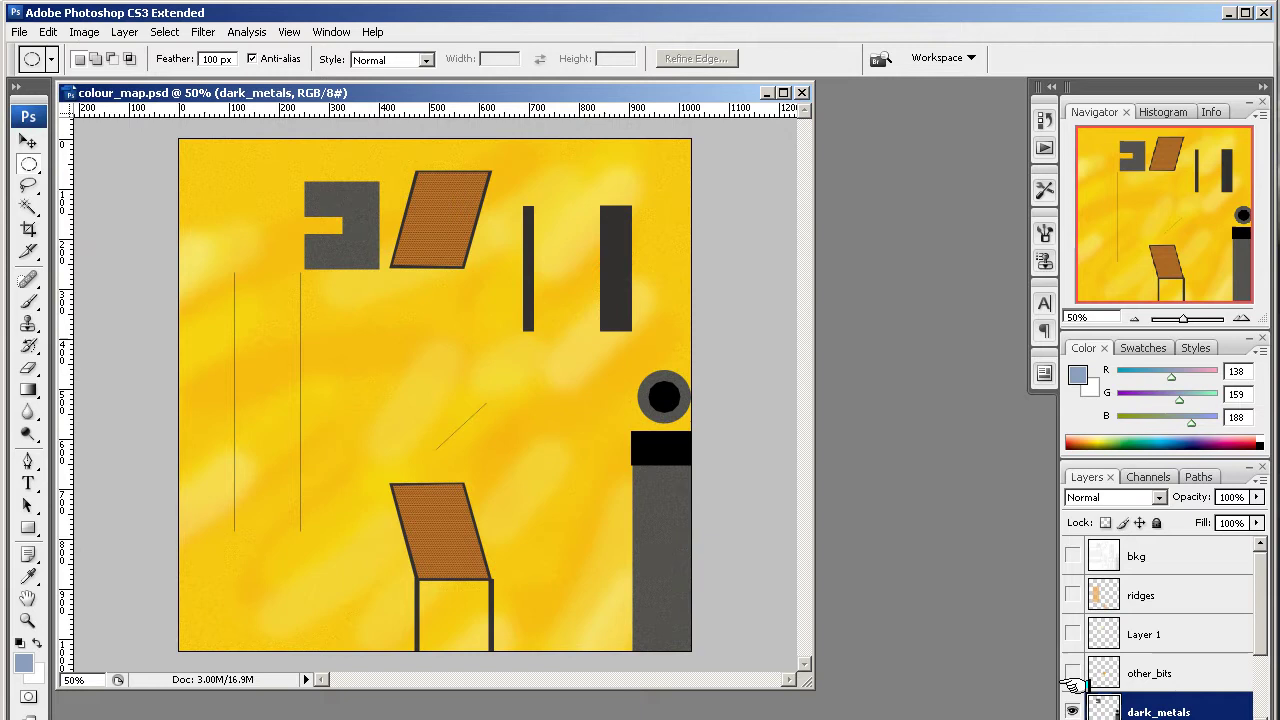
click(1072, 673)
click(1072, 634)
click(1072, 595)
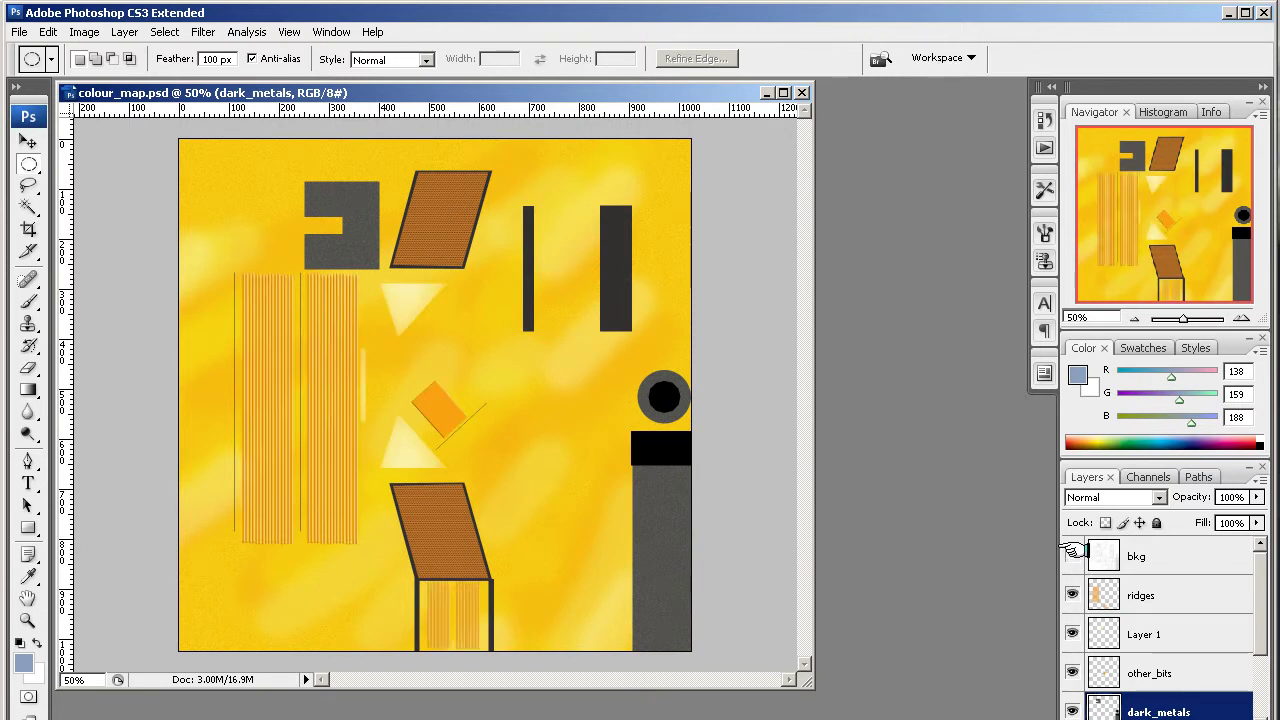
click(1072, 556)
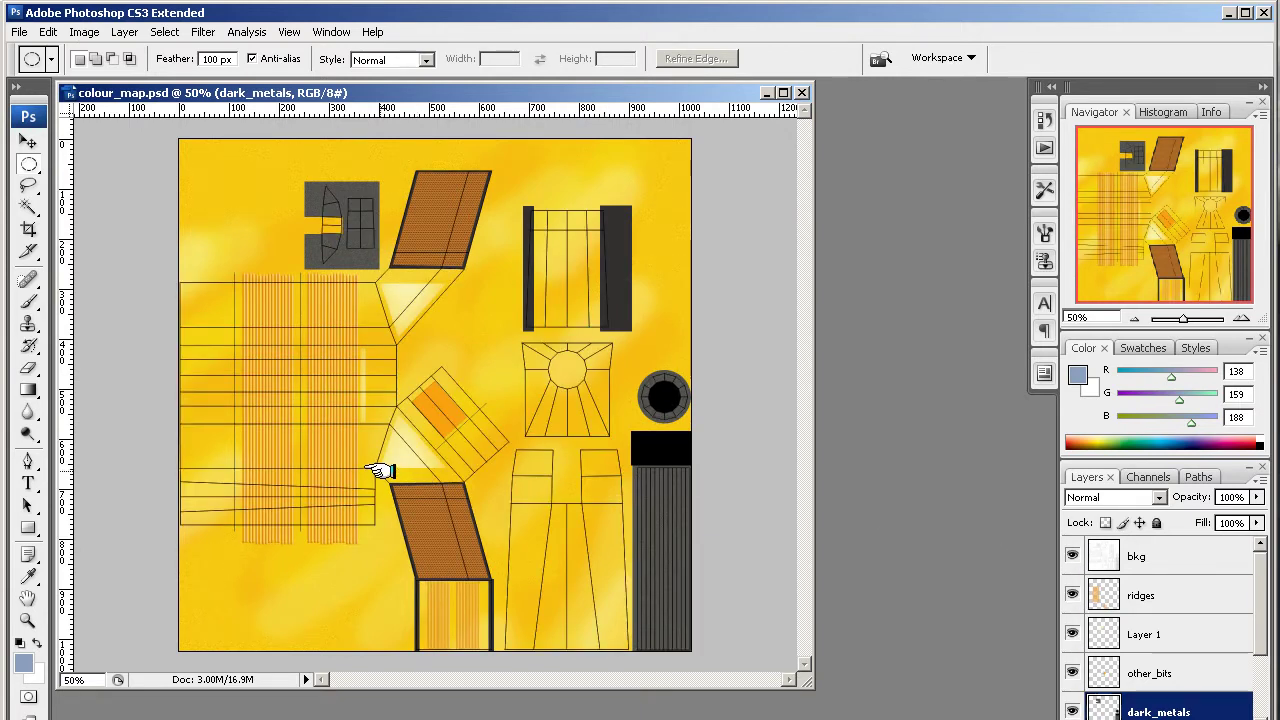
click(1072, 556)
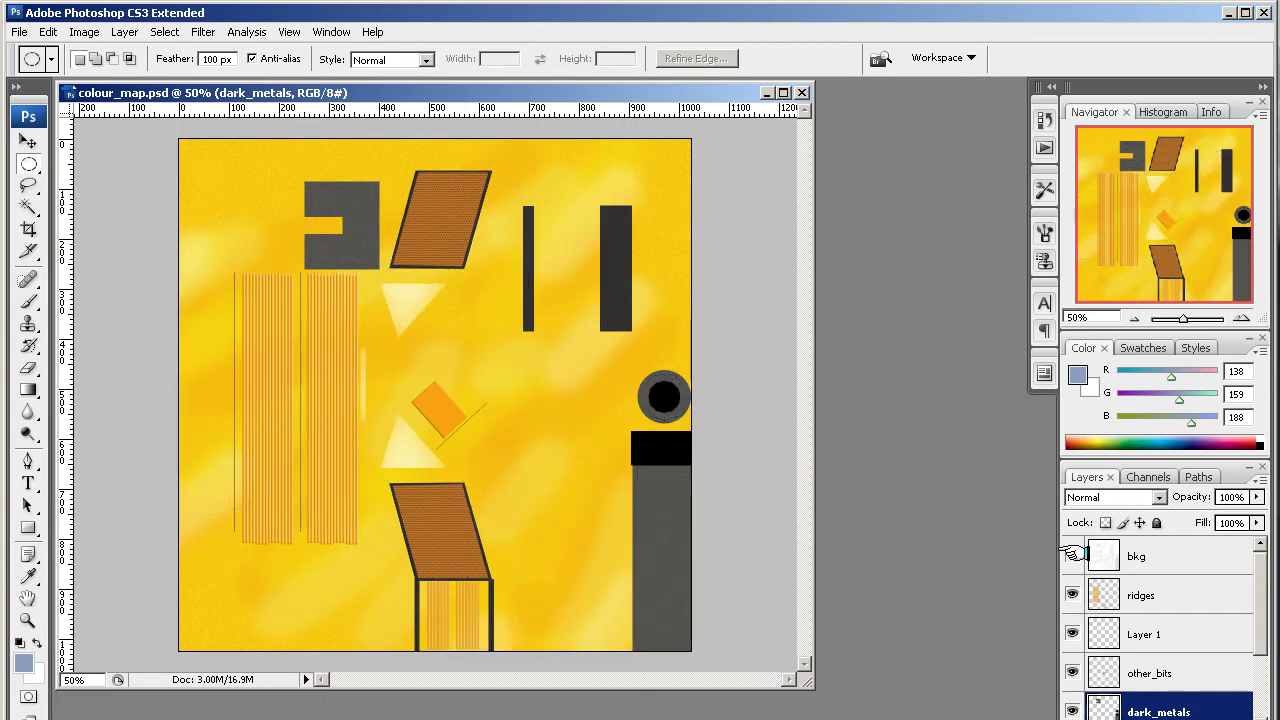
click(20, 32)
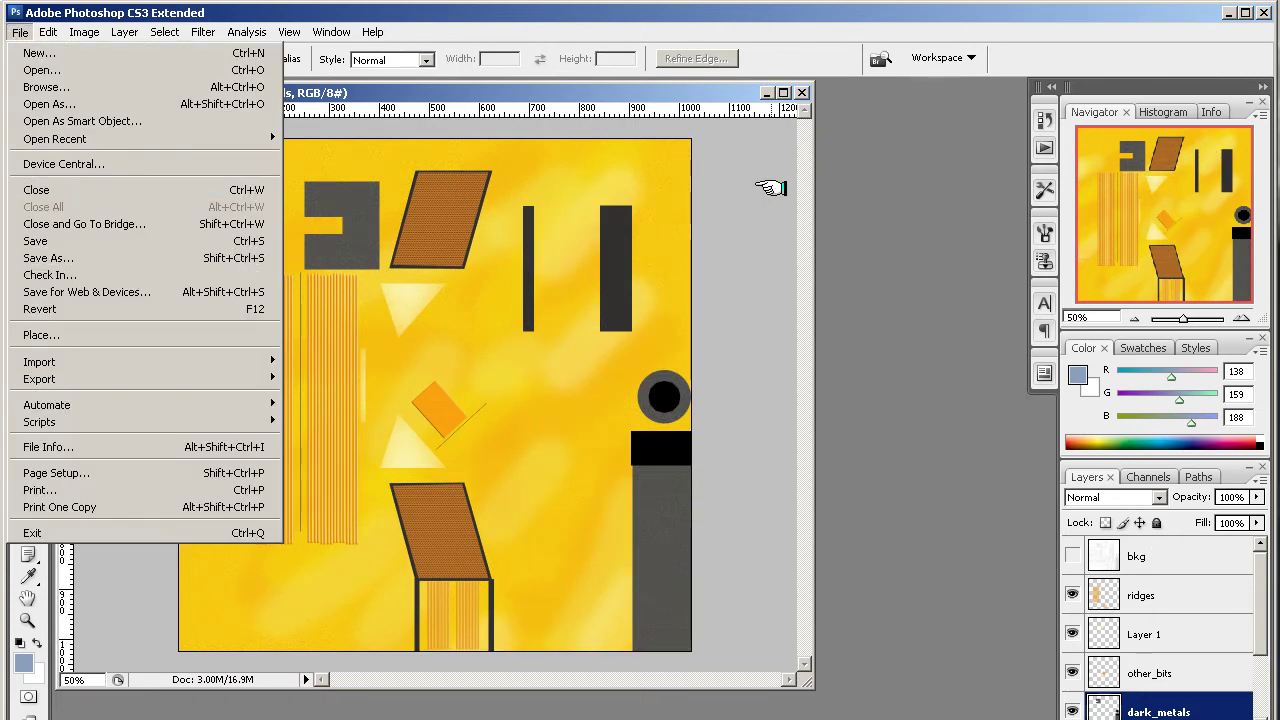
click(728, 98)
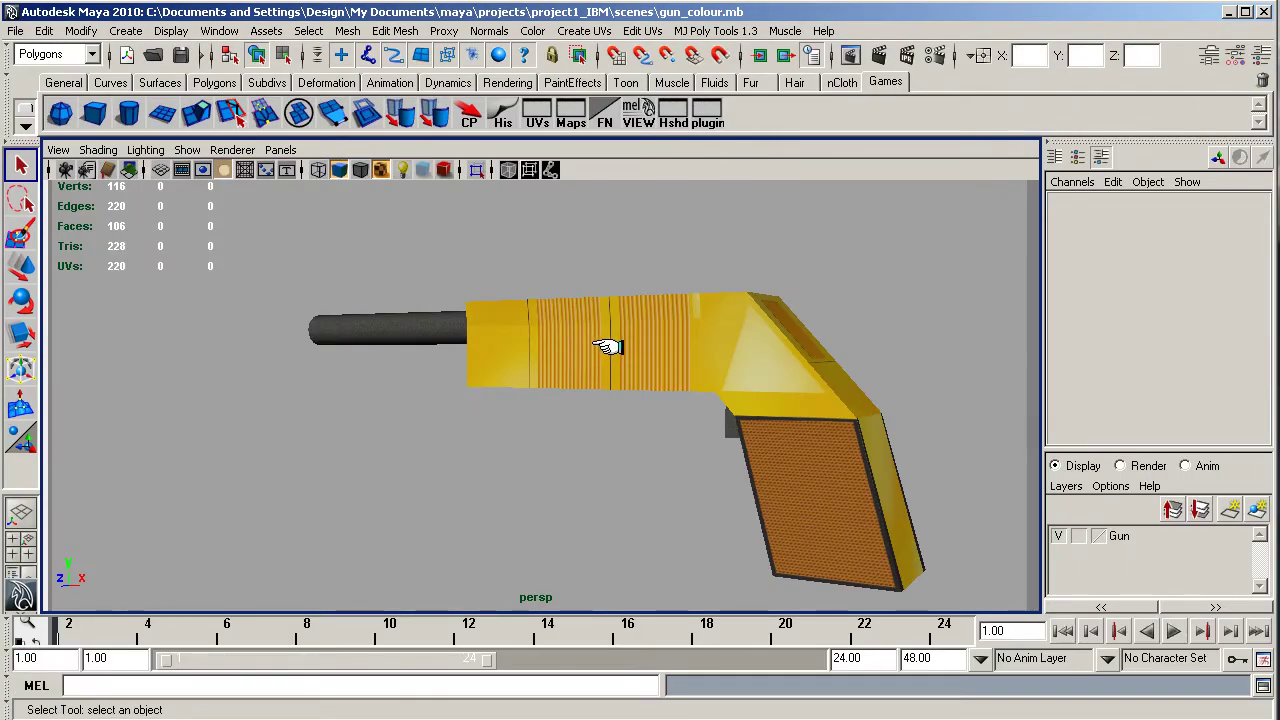
Step: Select the gun mesh and assign it a new Lambert material
click(502, 82)
click(540, 346)
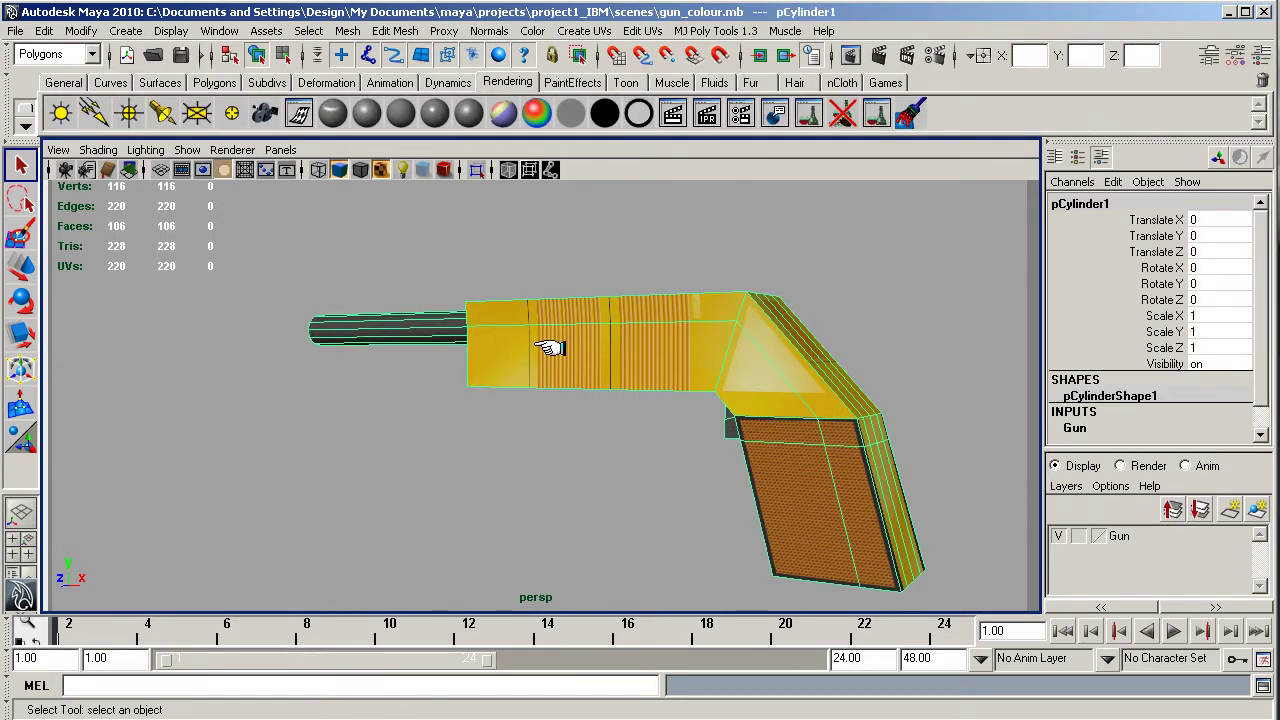
click(399, 116)
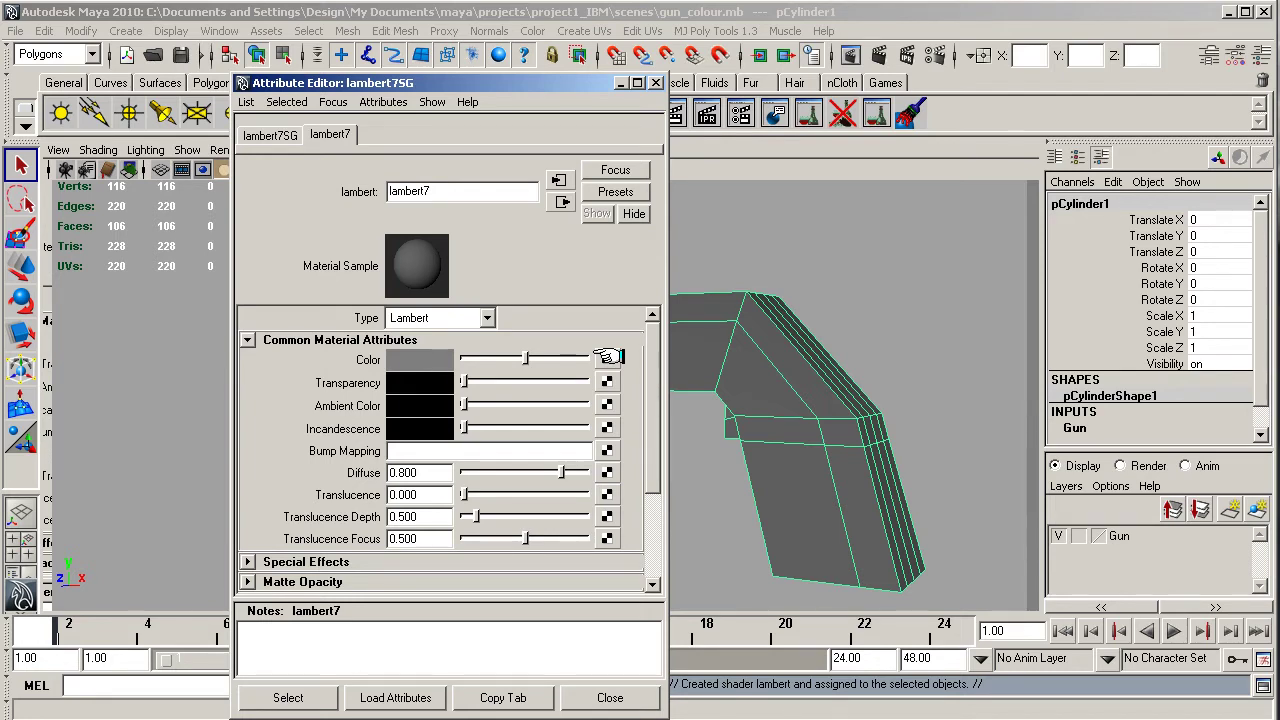
Step: Map the Lambert's Color to a file texture loading sourceimages/colour_map.tif, then return to Photoshop
click(607, 357)
click(262, 217)
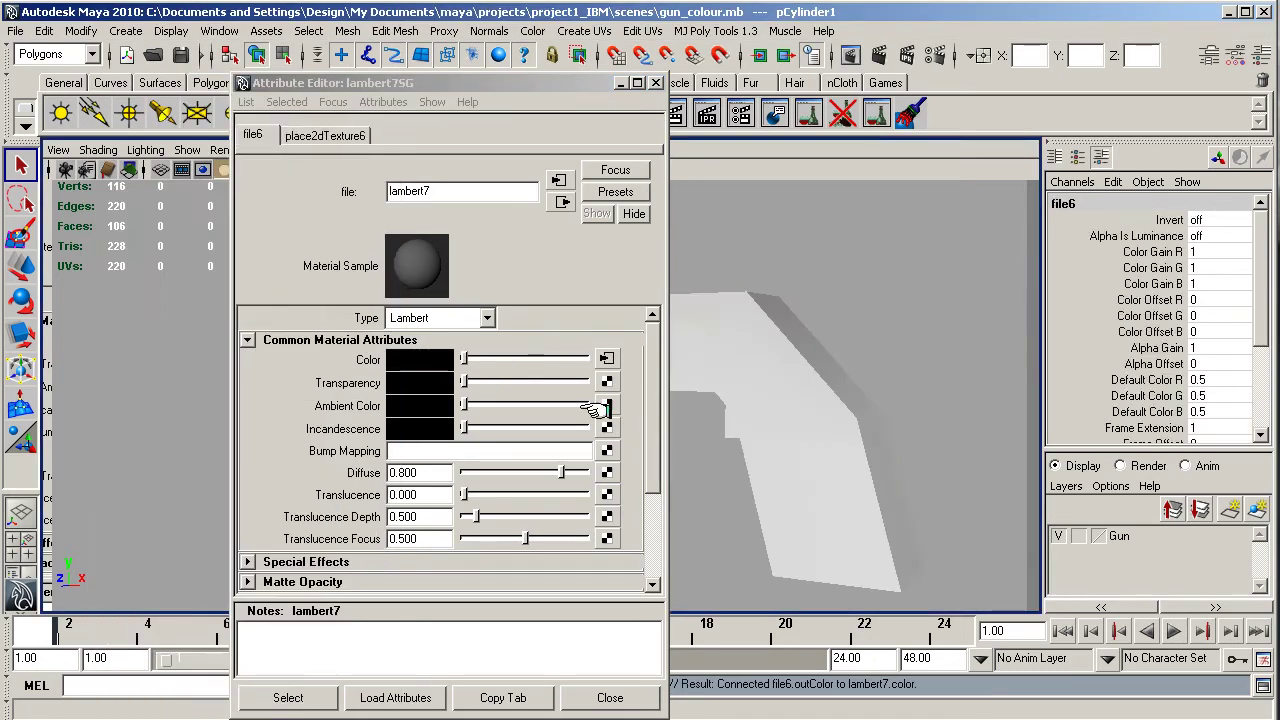
click(606, 358)
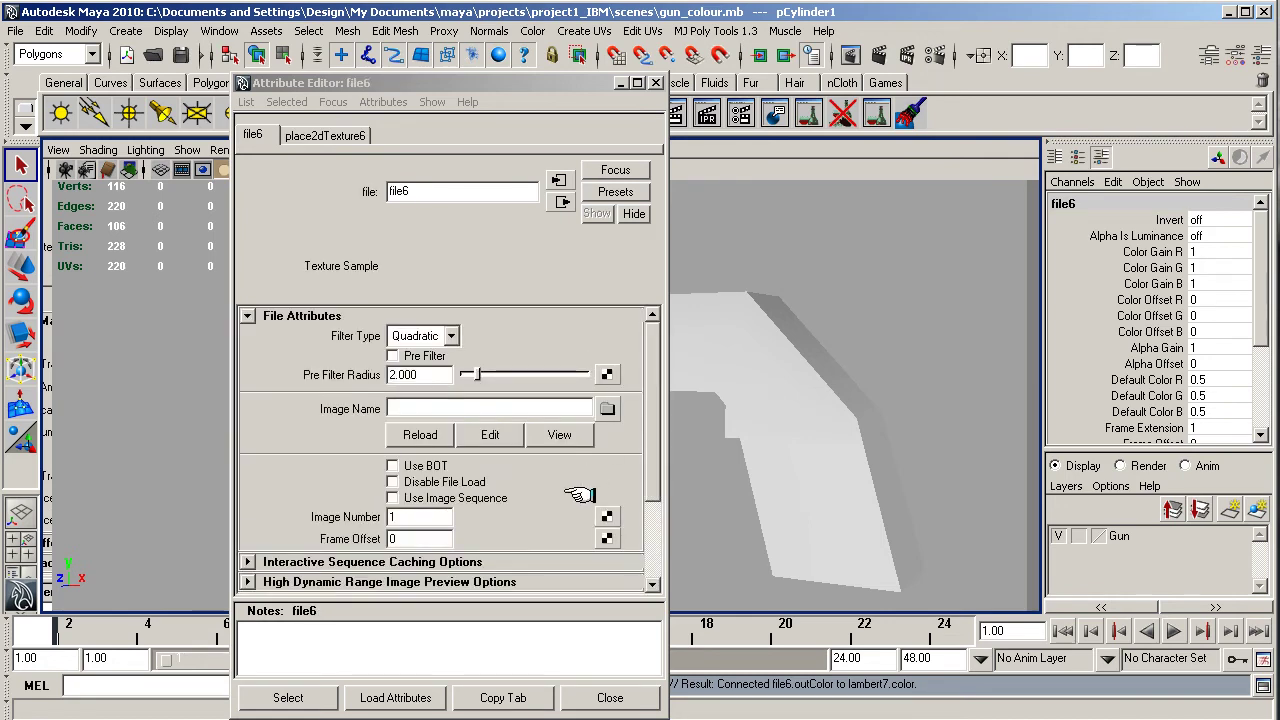
click(607, 408)
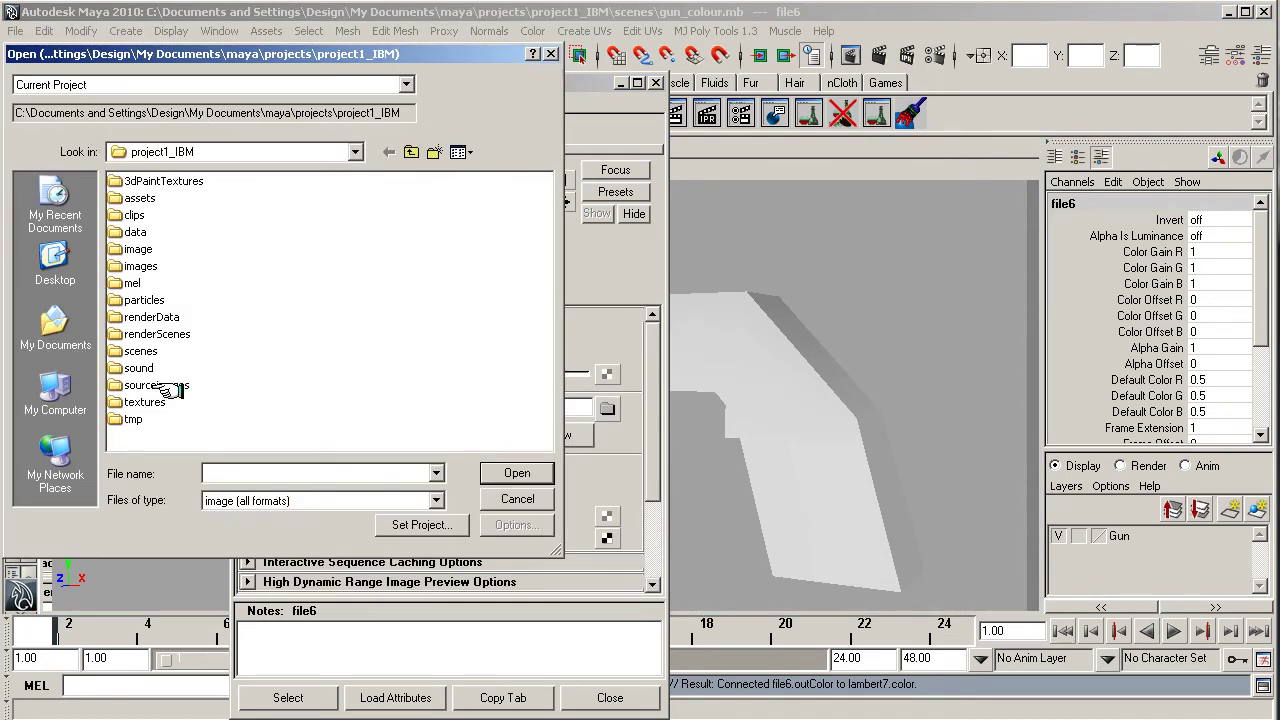
double_click(168, 389)
click(160, 231)
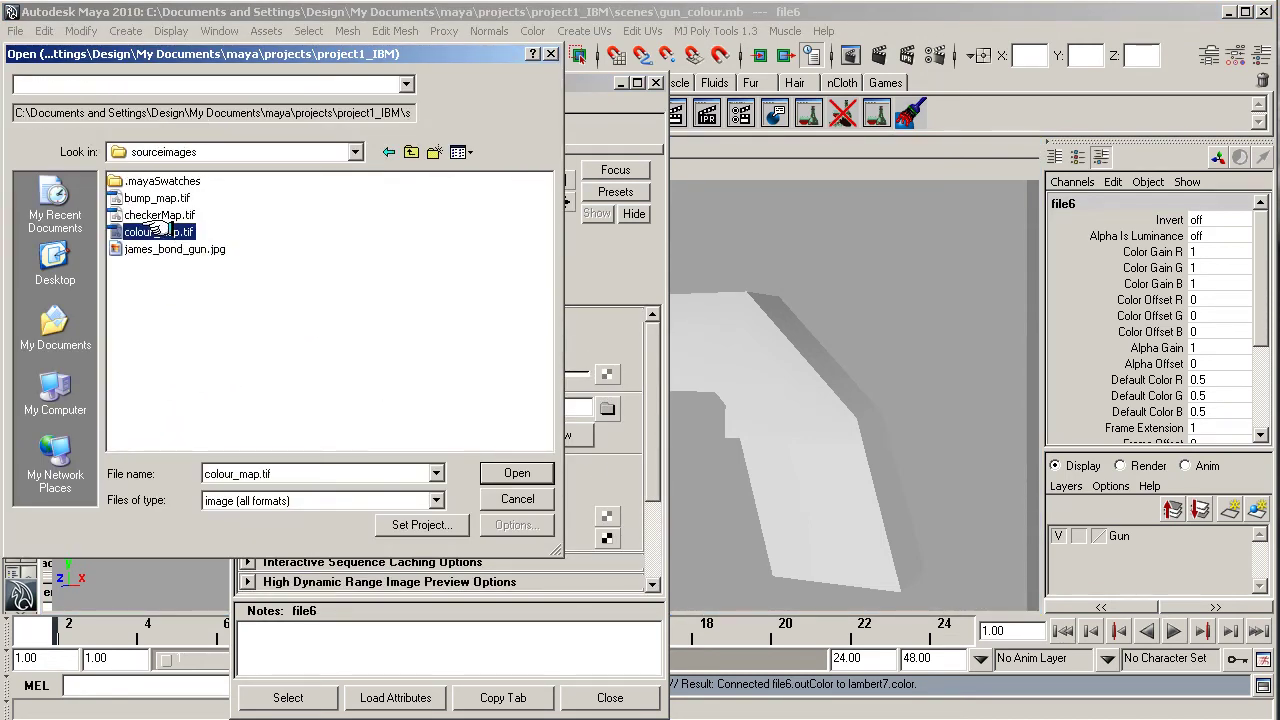
click(502, 472)
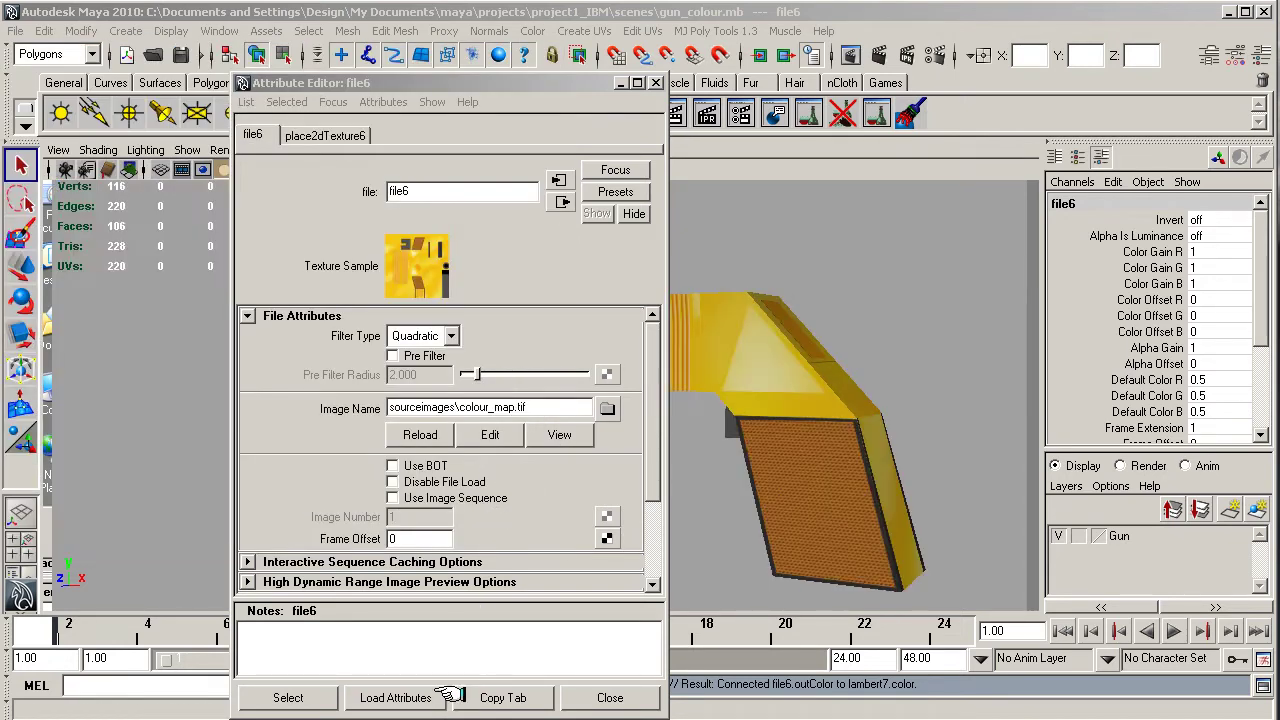
click(567, 695)
mouse_move(651, 434)
alt+mouse_down()
mouse_move(366, 423)
mouse_move(686, 434)
mouse_move(666, 390)
mouse_move(664, 442)
alt+mouse_up()
key(alt+Tab)
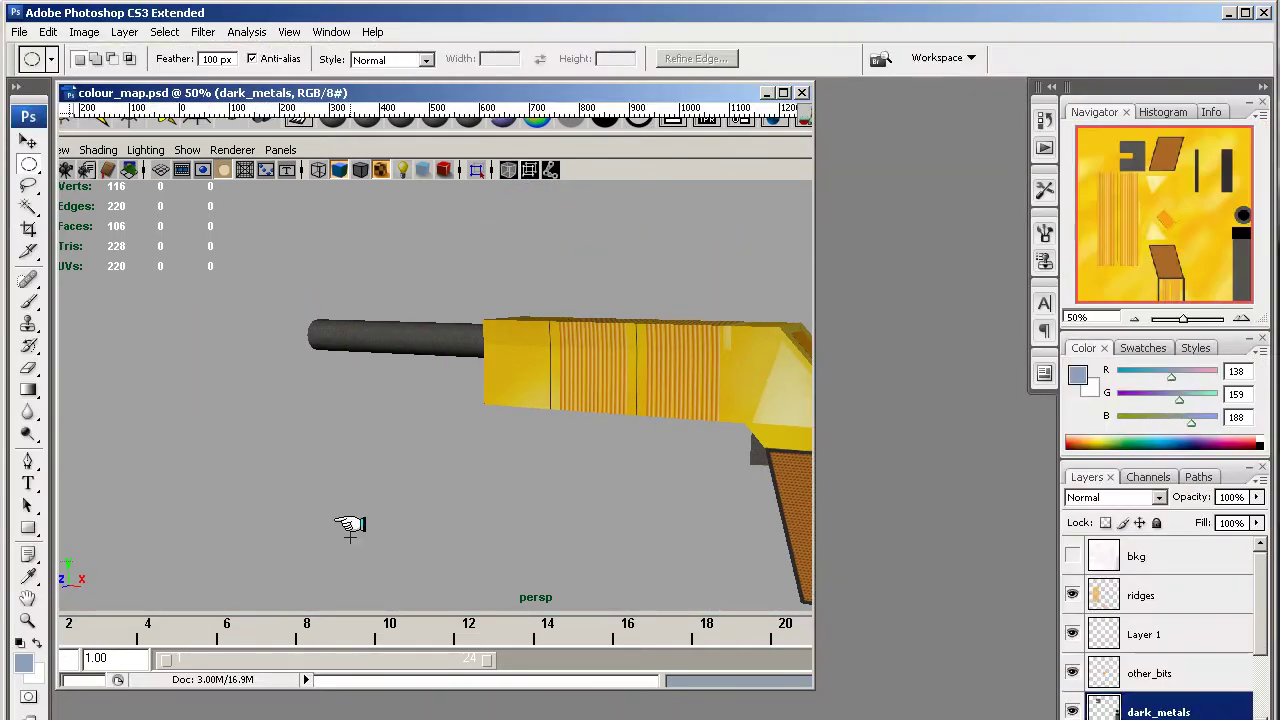
Step: Make the bkg layer visible to show the UV wireframe, dismissing the popup list
click(1071, 557)
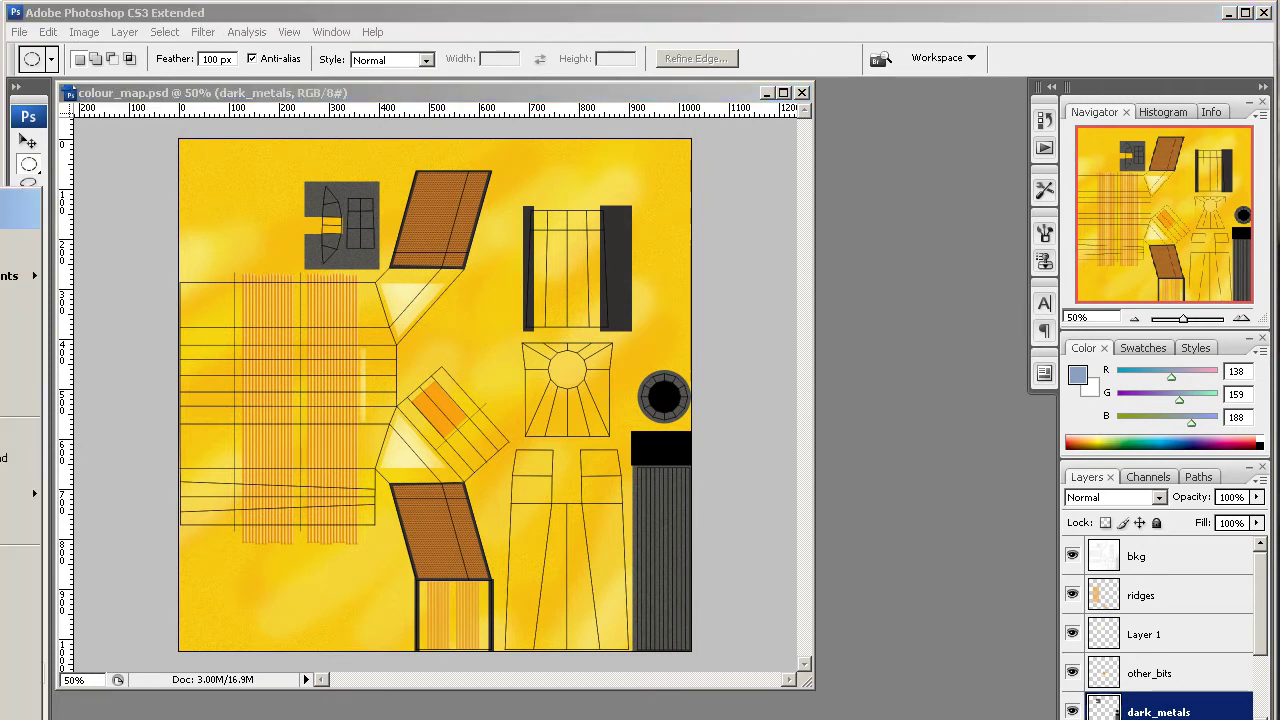
key(Escape)
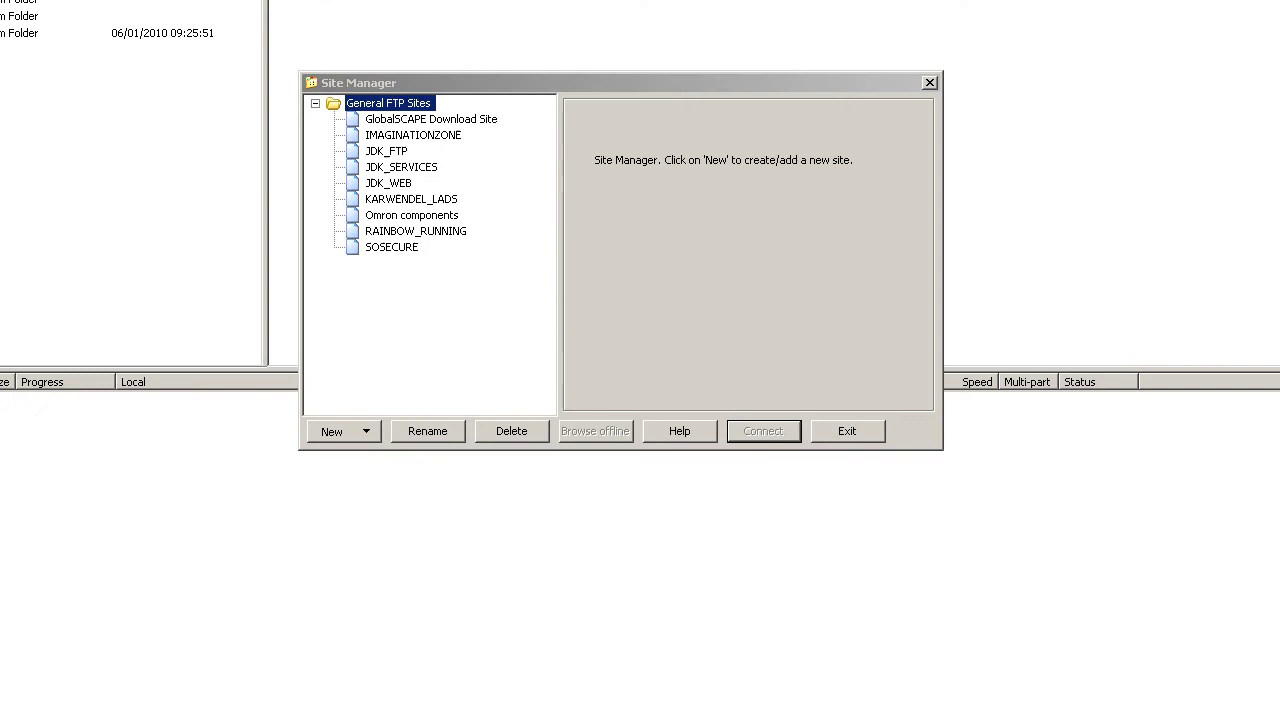
Step: Exit the CuteFTP Site Manager without connecting and switch back to Photoshop
click(838, 430)
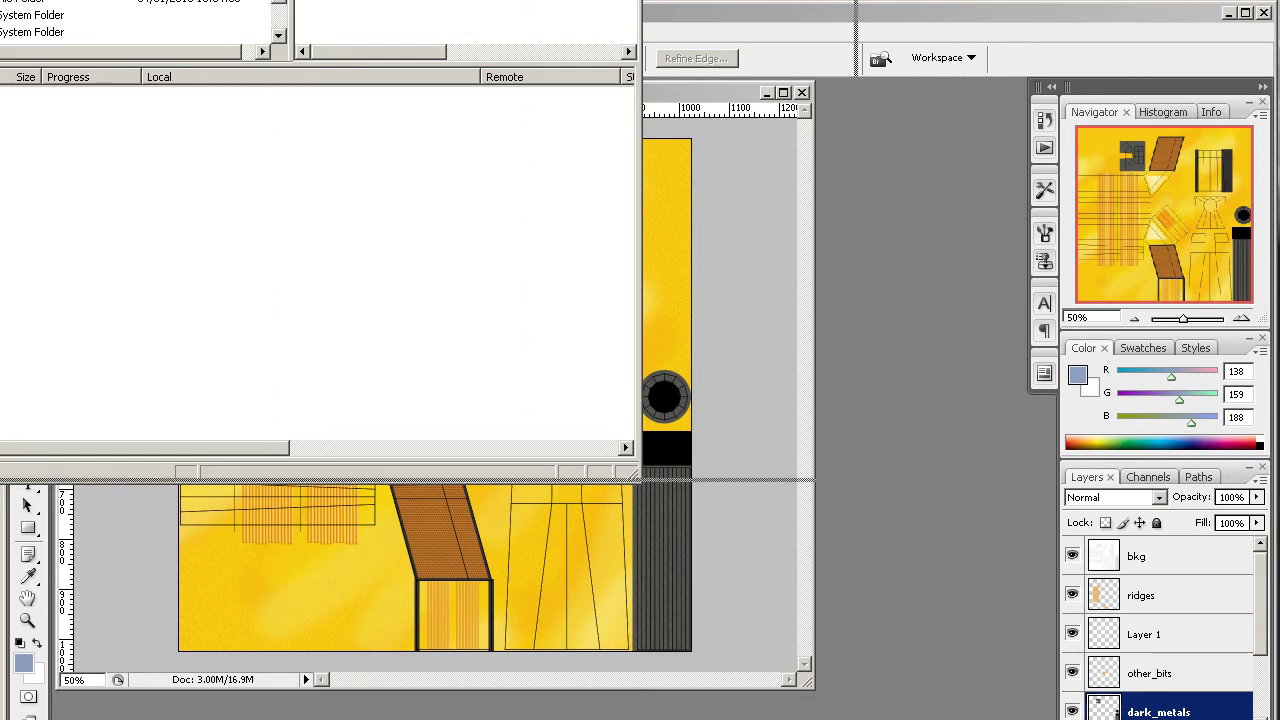
key(alt+Tab)
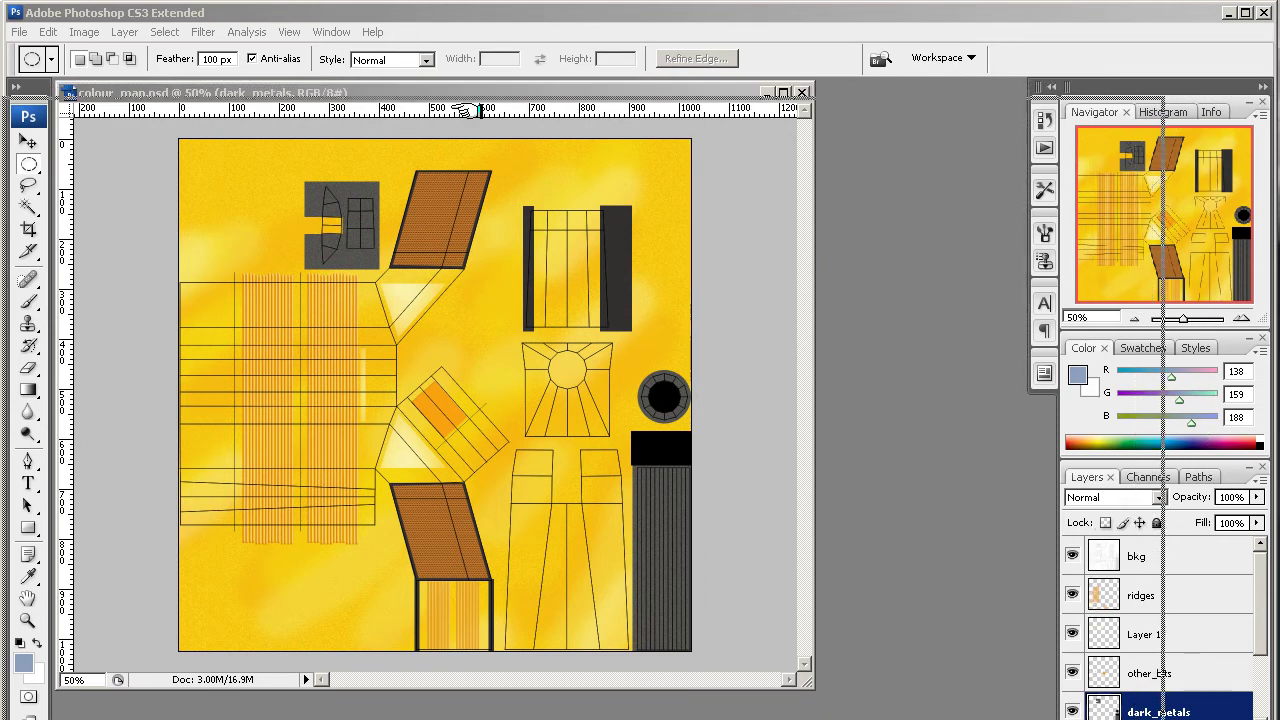
Step: Bring Internet Explorer's Maya10_project1_IBM file listing in front of Photoshop
key(alt+Tab)
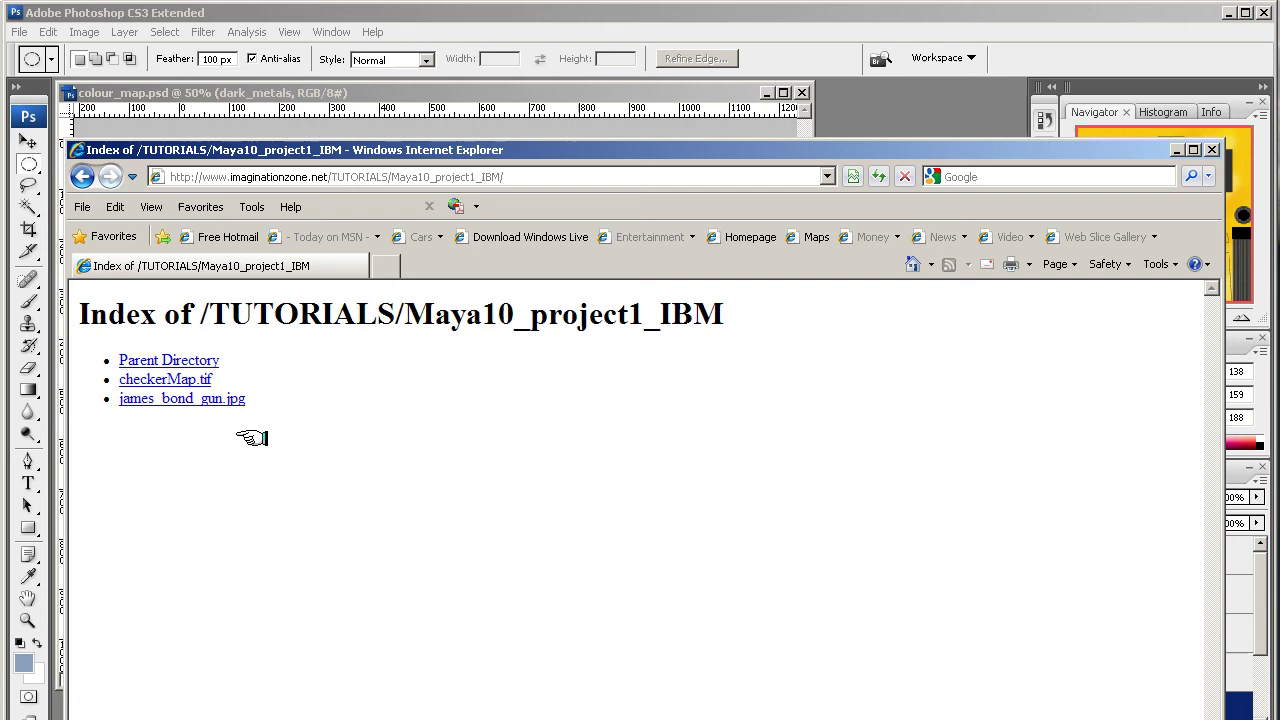
Step: Reposition the Internet Explorer window near the top of the screen
drag(520, 149, 505, 61)
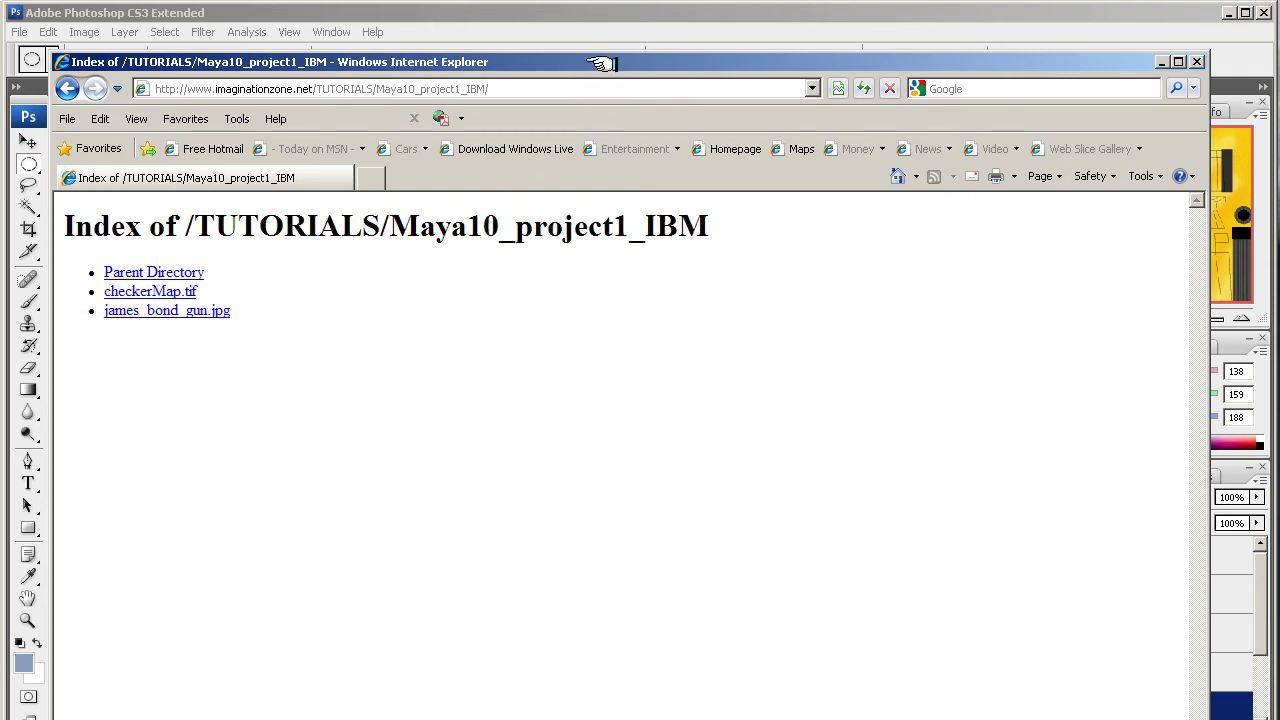
drag(590, 64, 602, 94)
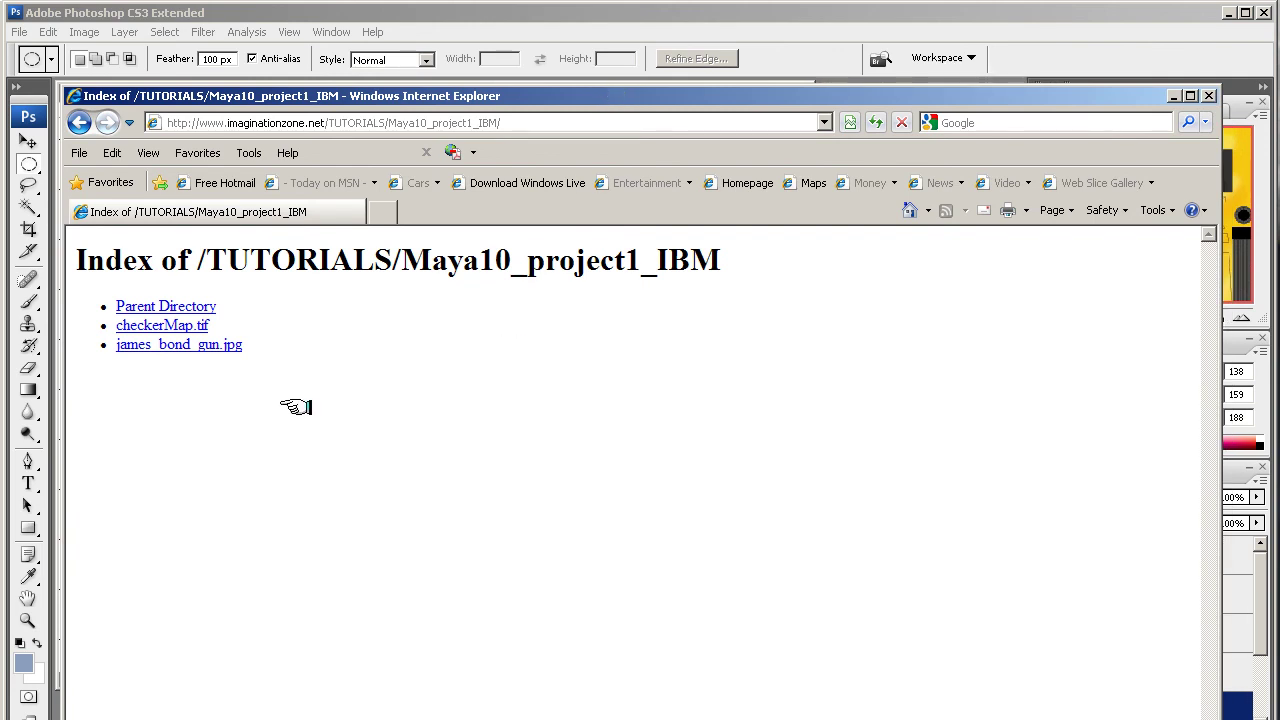